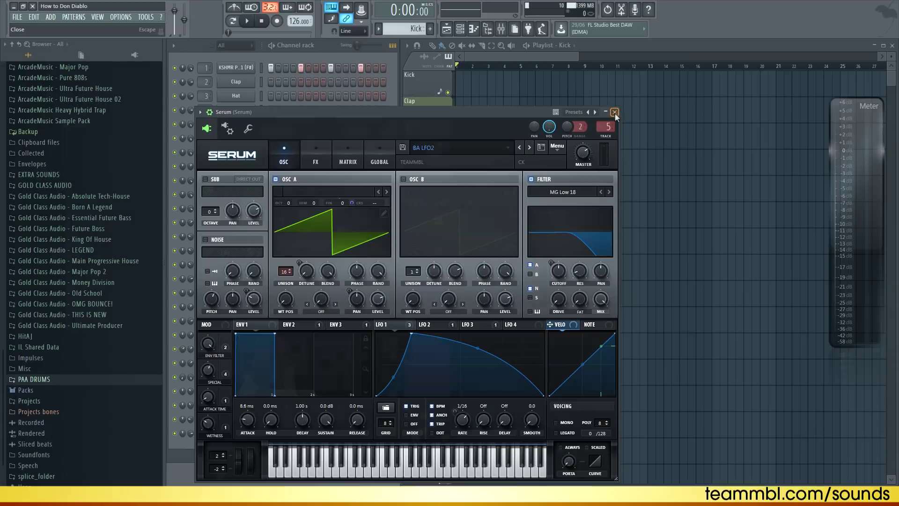
- Close the Serum synth window to return to the channel rack and playlist
{"action": "left_click", "coordinate": [615, 112]}
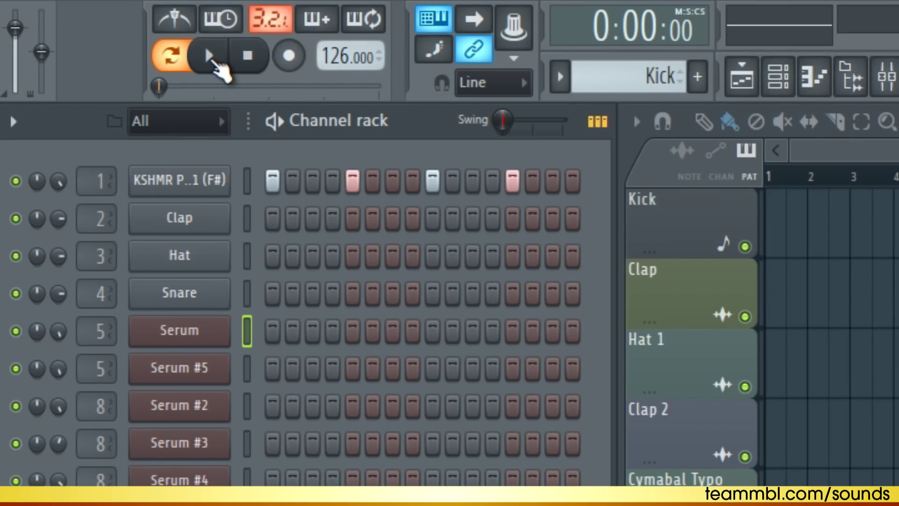
- Audition the song, check the kick channel settings, and paint Kick pattern clips across bars 1–4
{"action": "left_click", "coordinate": [214, 60]}
{"action": "left_click", "coordinate": [255, 66]}
{"action": "left_click", "coordinate": [206, 182]}
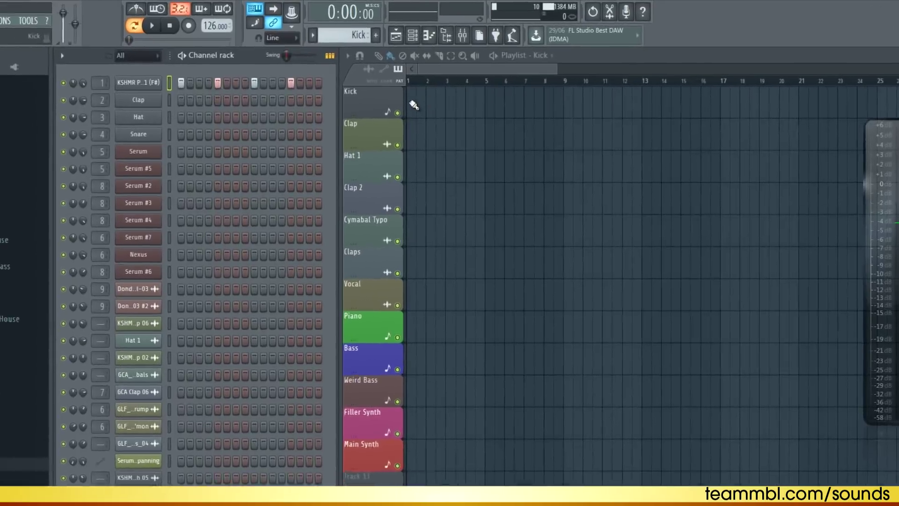
{"action": "left_click_drag", "start_coordinate": [386, 112], "coordinate": [461, 120]}
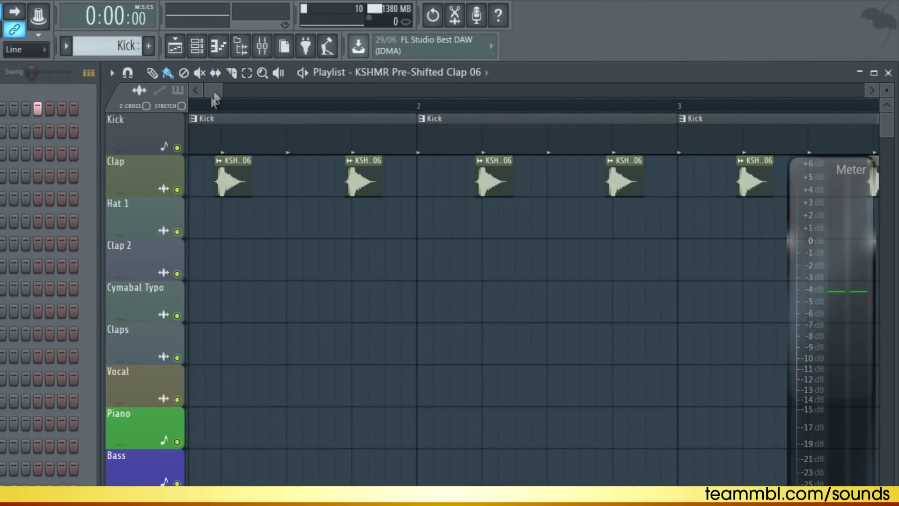
- Drag the GLF_Claps_04 sample into the Claps lane, place extra copies, and check GCA Clap 06's channel settings
{"action": "scroll", "coordinate": [220, 117], "scroll_direction": "left", "scroll_amount": 1}
{"action": "key", "text": "space"}
{"action": "key", "text": "space"}
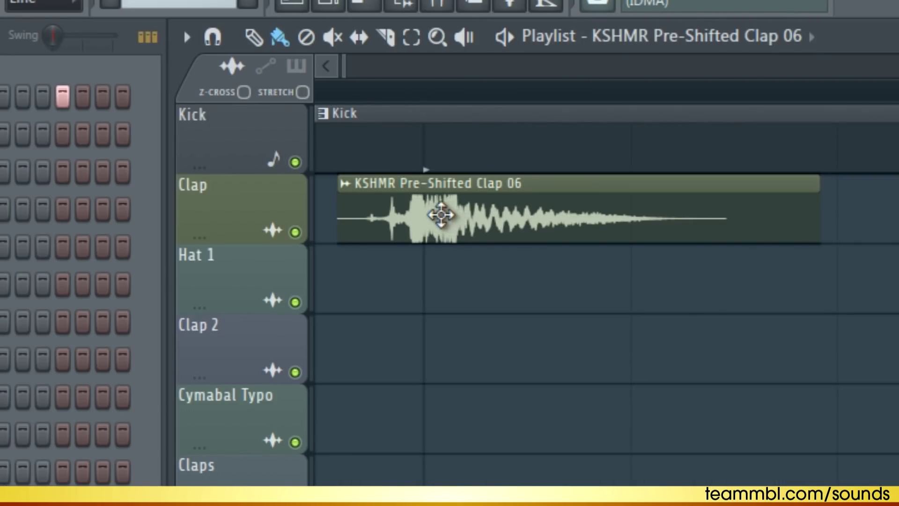
{"action": "left_click", "coordinate": [442, 215]}
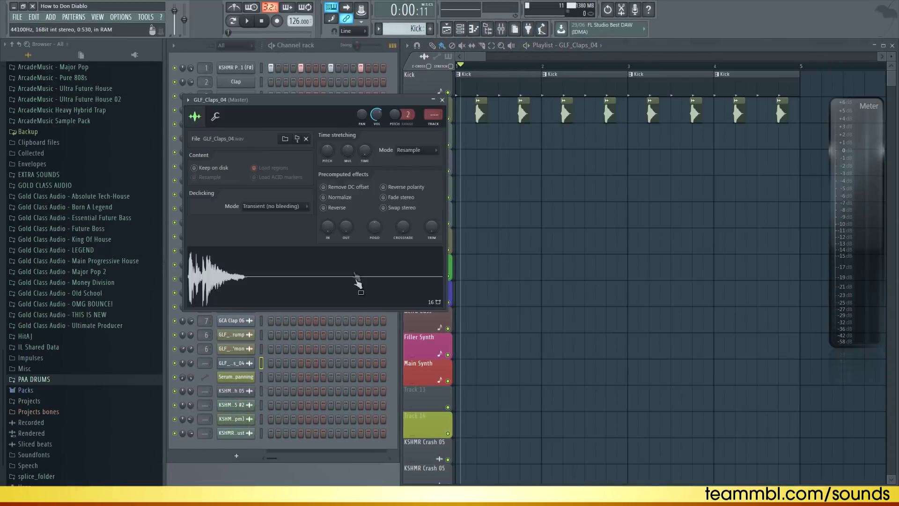
{"action": "left_click_drag", "start_coordinate": [356, 277], "coordinate": [477, 216]}
{"action": "key", "text": "space"}
{"action": "left_click", "coordinate": [522, 217]}
{"action": "left_click", "coordinate": [577, 218]}
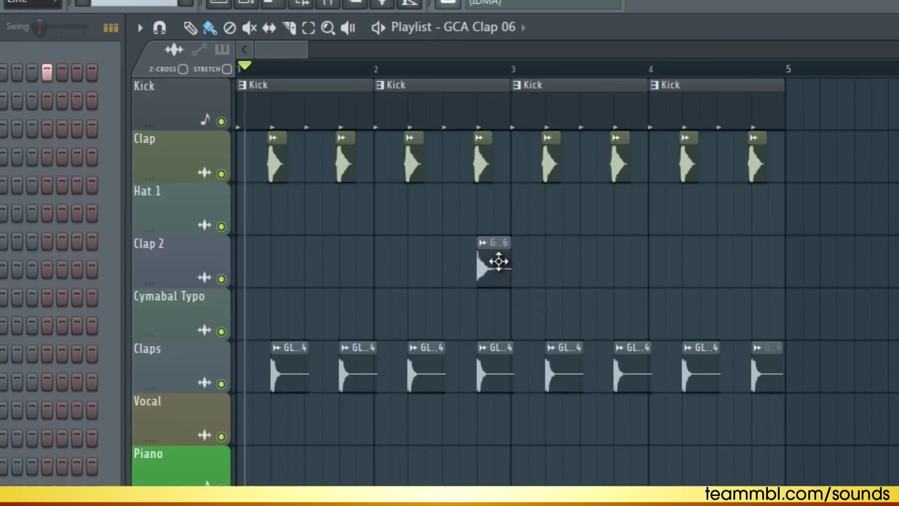
{"action": "double_click", "coordinate": [553, 179]}
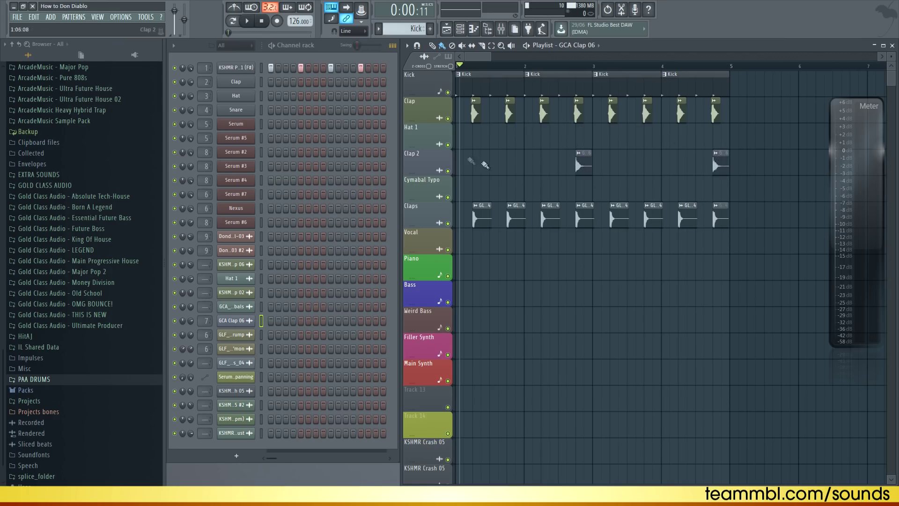
- Play the eight-bar drum arrangement, rewind the playhead, and replay it from bar 5
{"action": "key", "text": "space"}
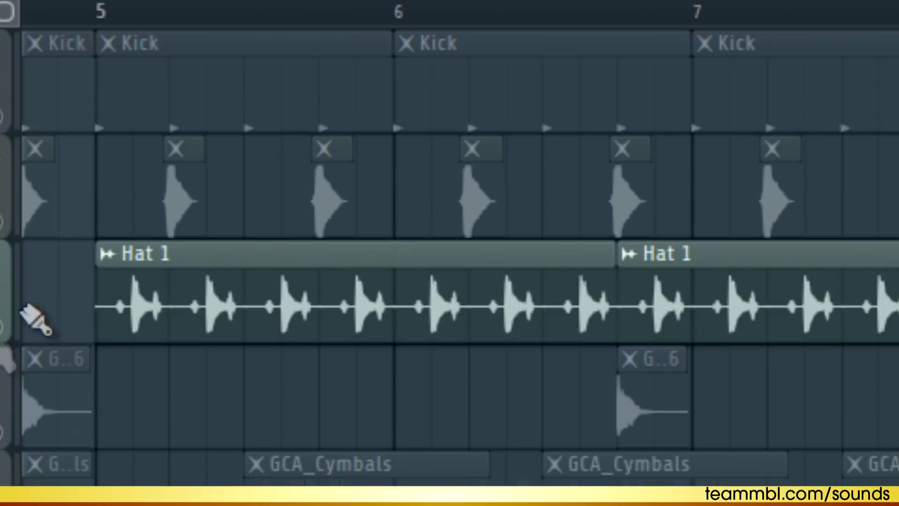
{"action": "left_click_drag", "start_coordinate": [136, 7], "coordinate": [101, 12]}
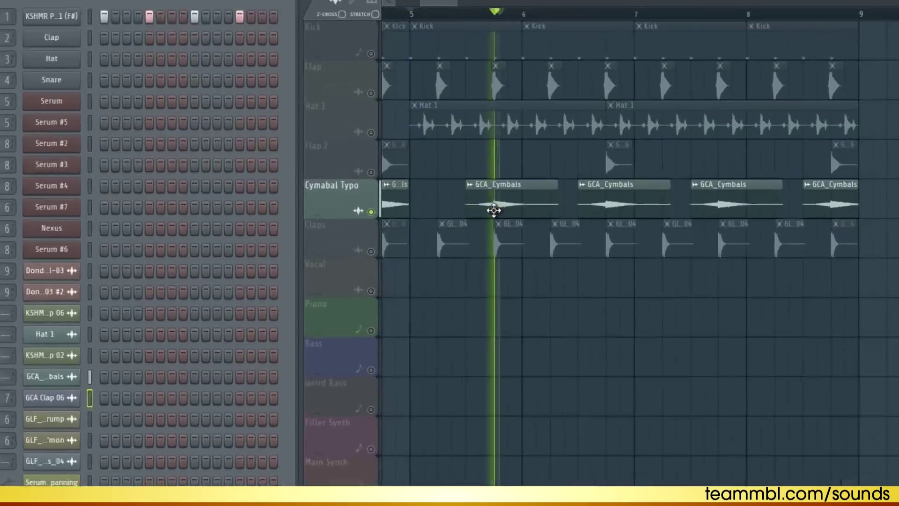
{"action": "key", "text": "space"}
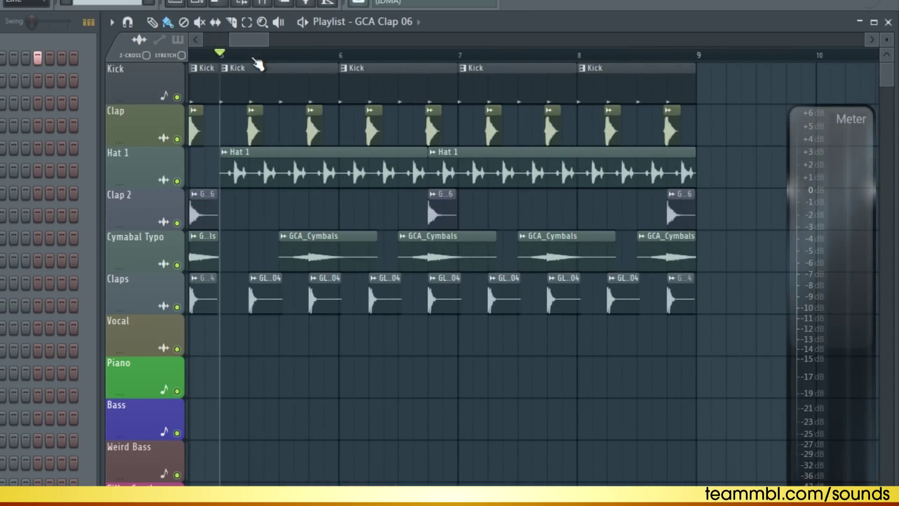
{"action": "key", "text": "space"}
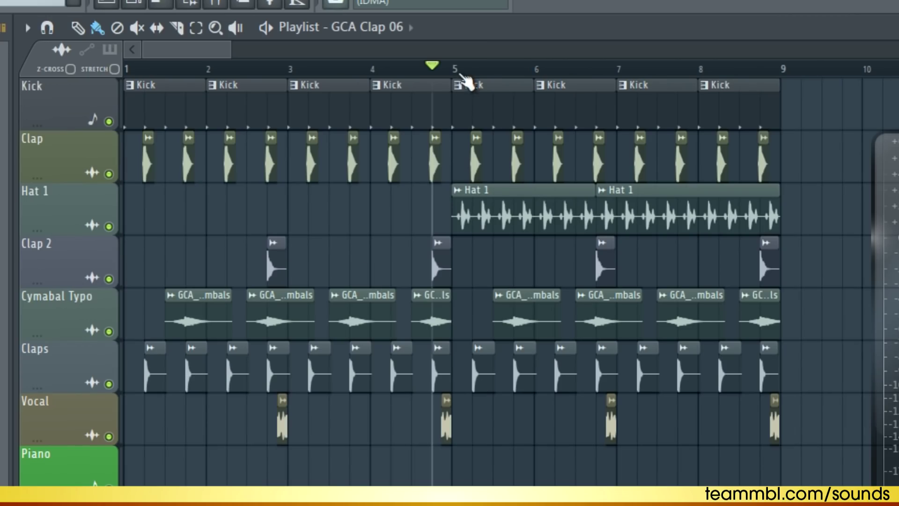
{"action": "scroll", "coordinate": [462, 80], "scroll_direction": "down", "scroll_amount": 2}
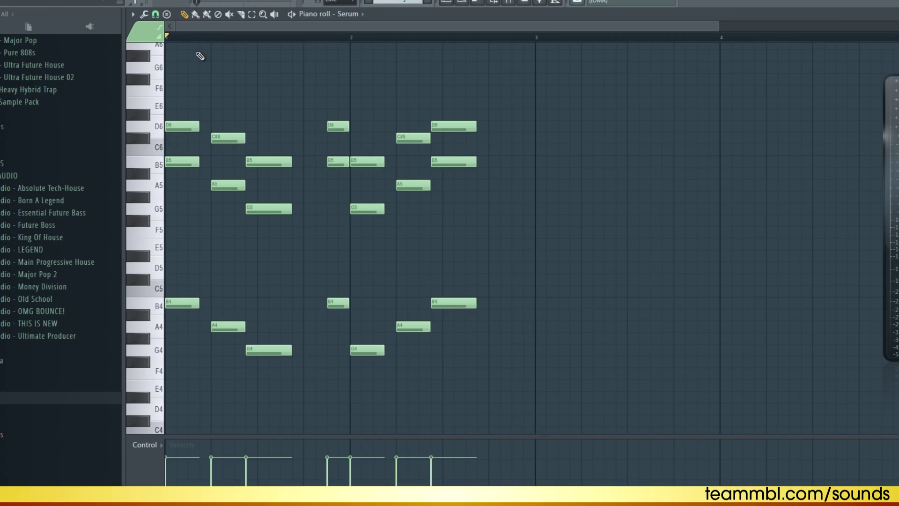
- Play, stop and replay the Serum chord pattern to audition it
{"action": "key", "text": "space"}
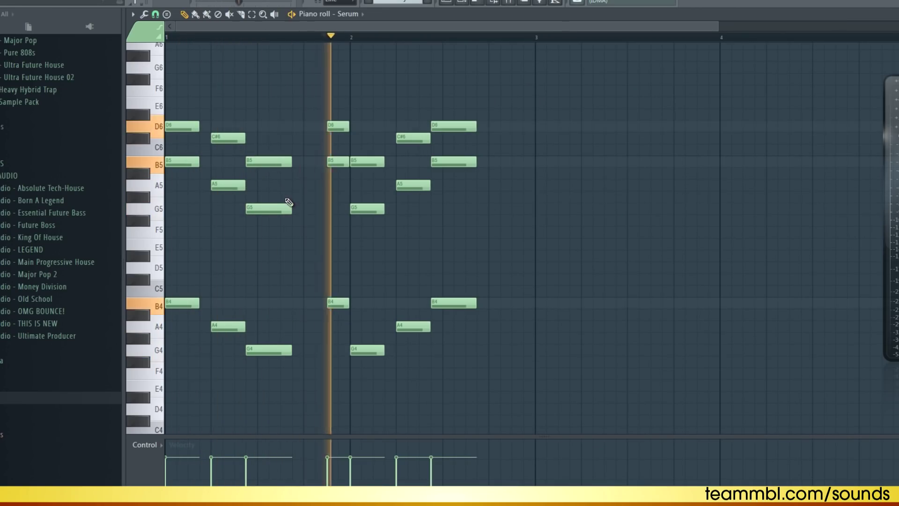
{"action": "key", "text": "space"}
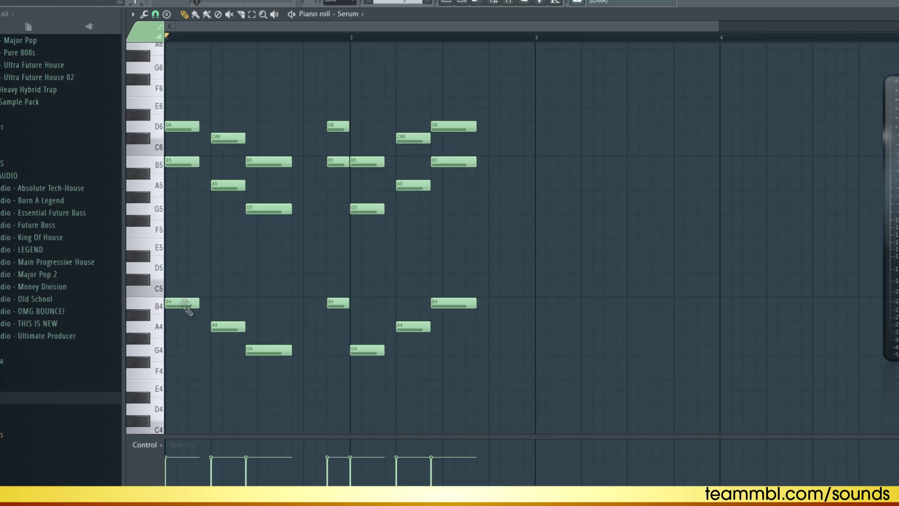
{"action": "key", "text": "space"}
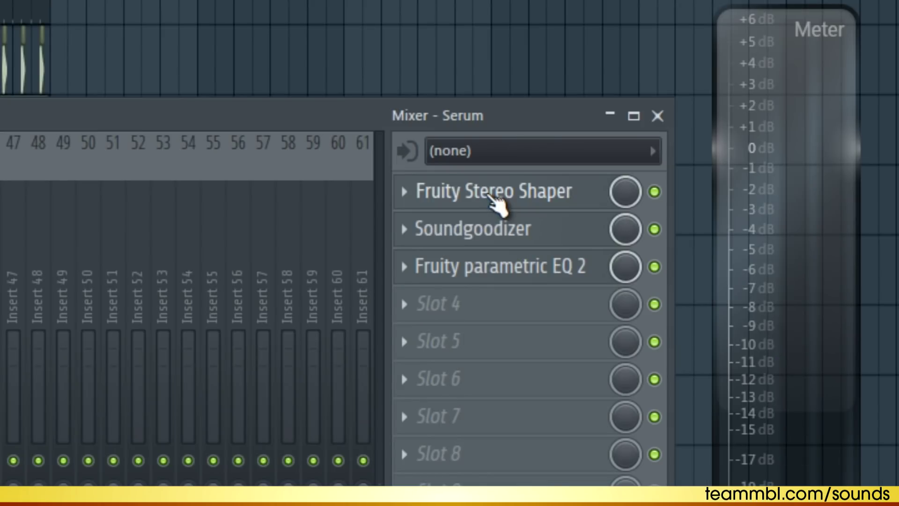
- Inspect and close the Fruity Stereo Shaper, then play the Serum #2 melody
{"action": "left_click", "coordinate": [490, 197]}
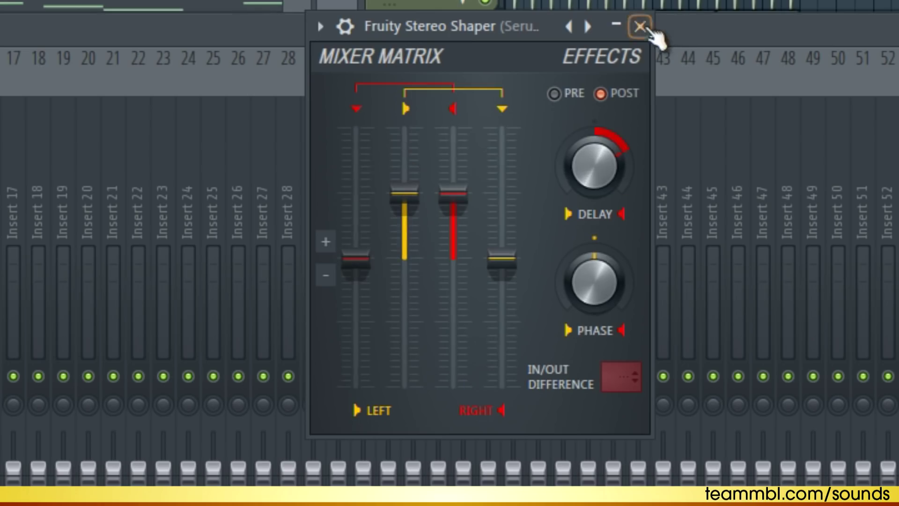
{"action": "left_click", "coordinate": [639, 26]}
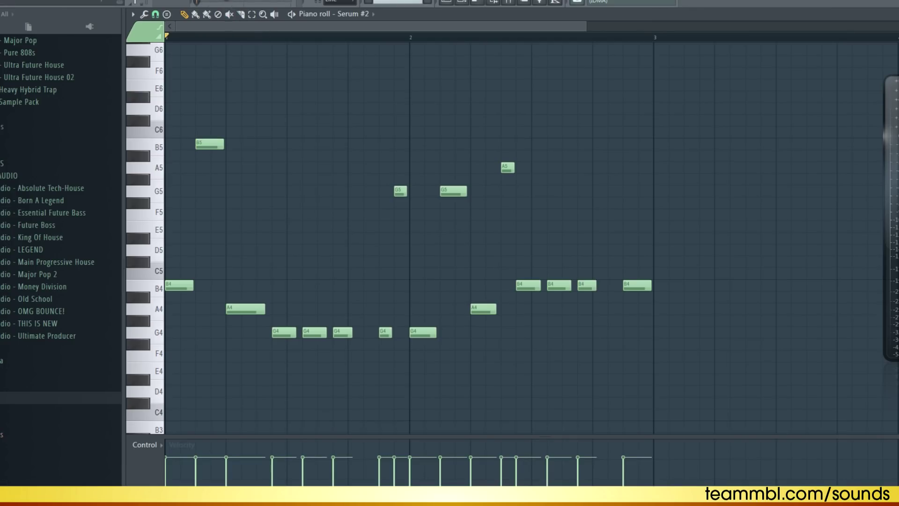
{"action": "key", "text": "space"}
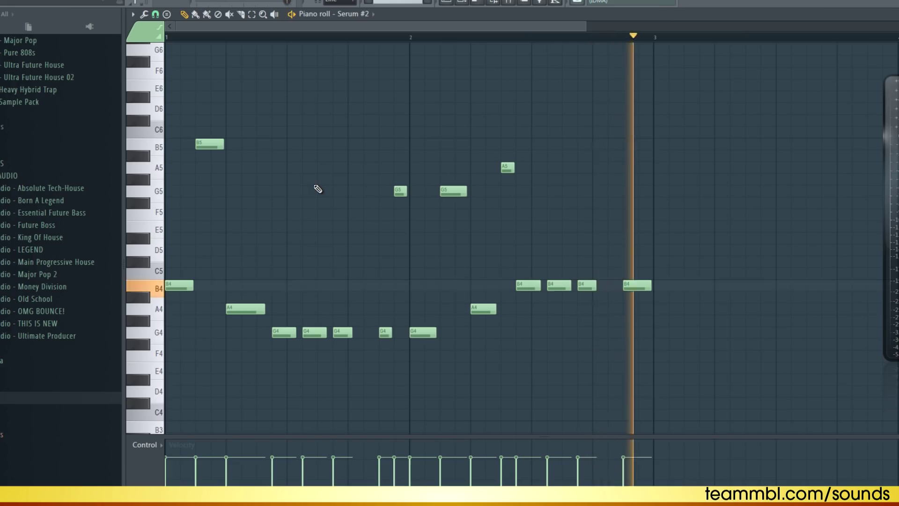
- Trial the four high Serum #2 notes an octave lower, restore them, and deselect
{"action": "key", "text": "space"}
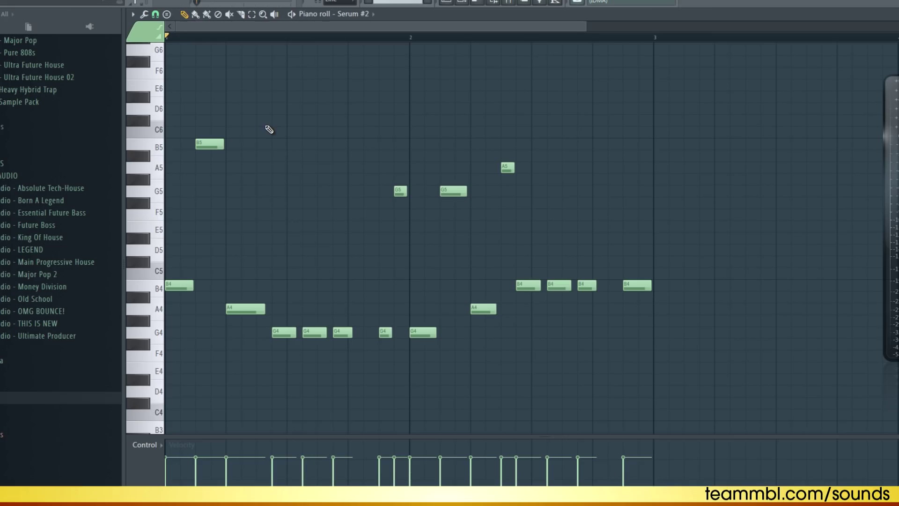
{"action": "key", "text": "ctrl+Down"}
{"action": "scroll", "coordinate": [240, 226], "scroll_direction": "down", "scroll_amount": 3}
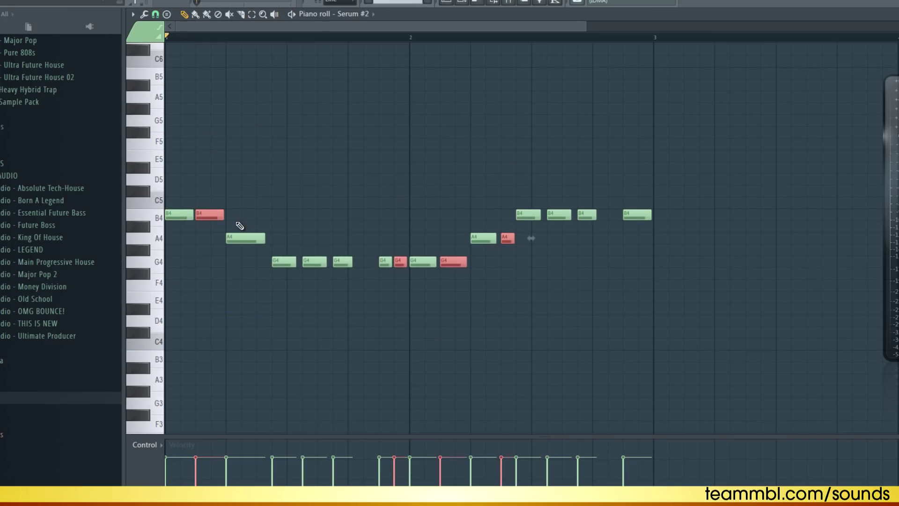
{"action": "key", "text": "space"}
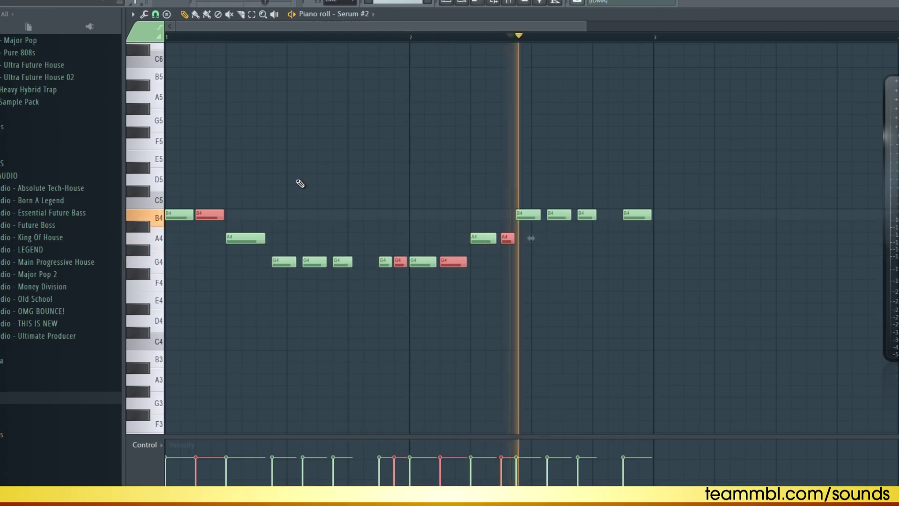
{"action": "key", "text": "space"}
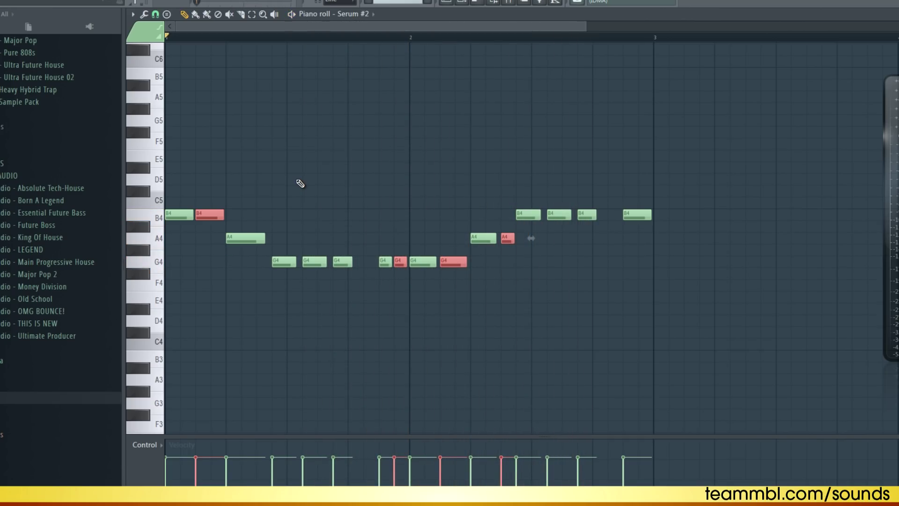
{"action": "key", "text": "ctrl+Up"}
{"action": "scroll", "coordinate": [300, 183], "scroll_direction": "up", "scroll_amount": 2}
{"action": "key", "text": "space"}
{"action": "key", "text": "ctrl+d"}
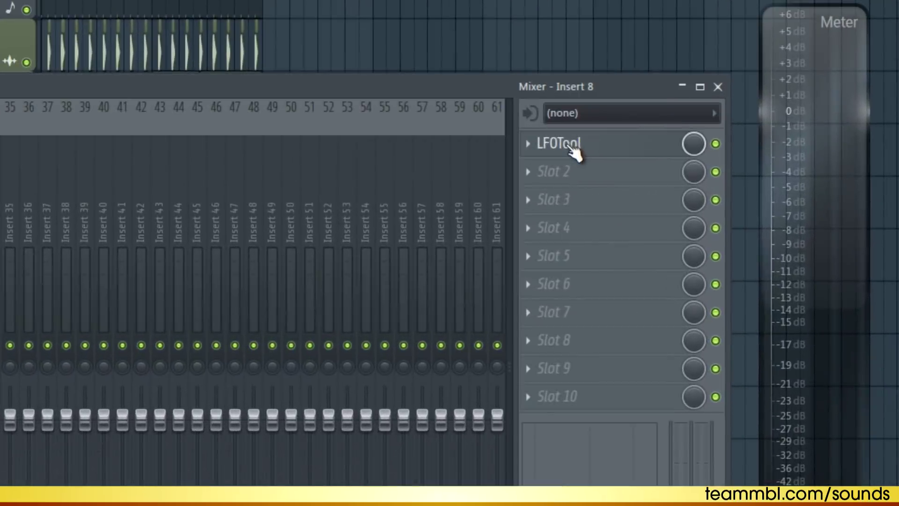
- Open LFOTool on Insert 8, dismiss the slot 2 menu unchanged, and close the mixer
{"action": "left_click", "coordinate": [578, 147]}
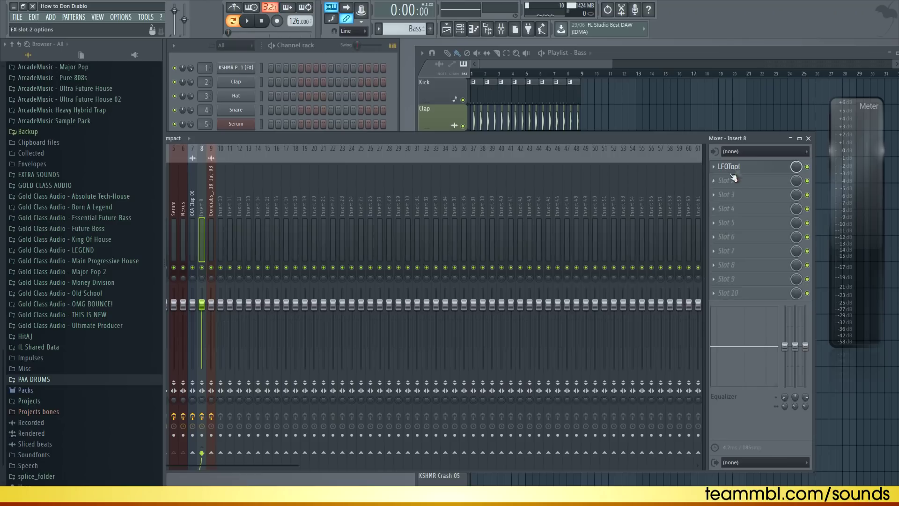
{"action": "left_click", "coordinate": [721, 182]}
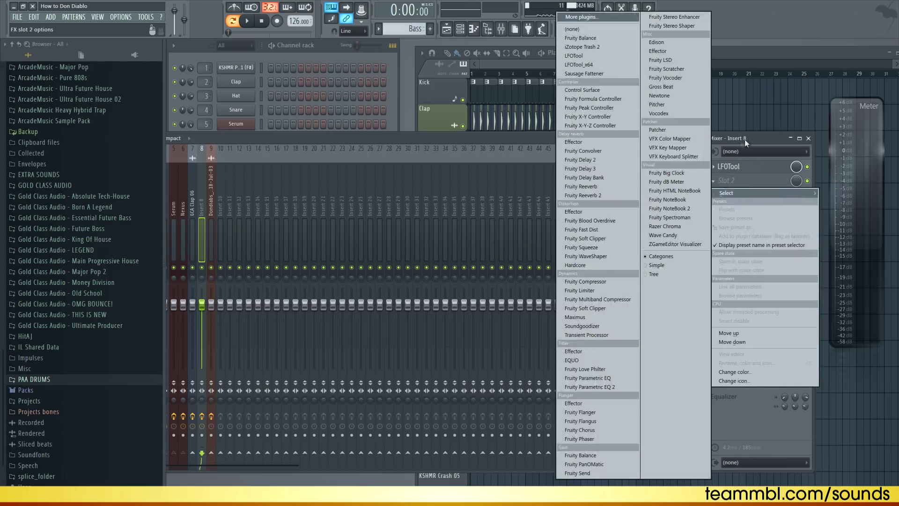
{"action": "left_click", "coordinate": [729, 182]}
{"action": "left_click", "coordinate": [808, 138]}
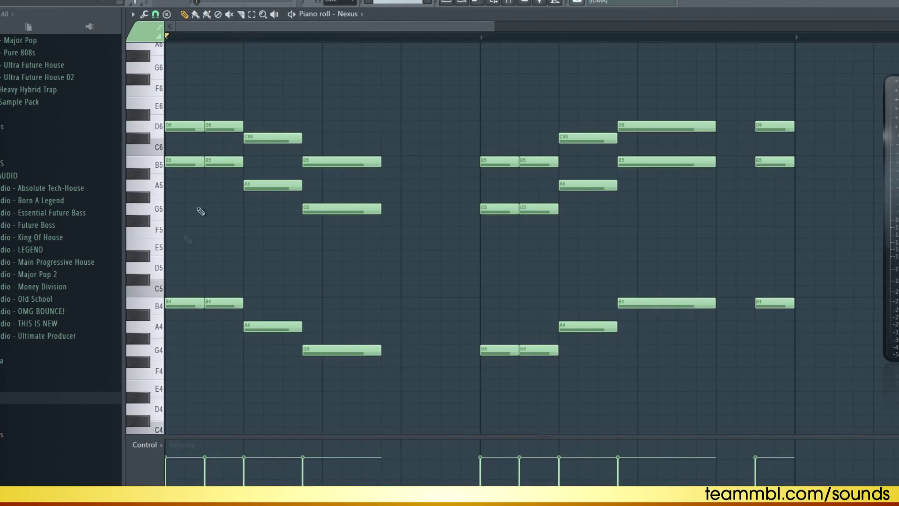
- Play the Nexus chord pattern, then close its Parametric EQ 2 and Stereo Shaper windows
{"action": "key", "text": "space"}
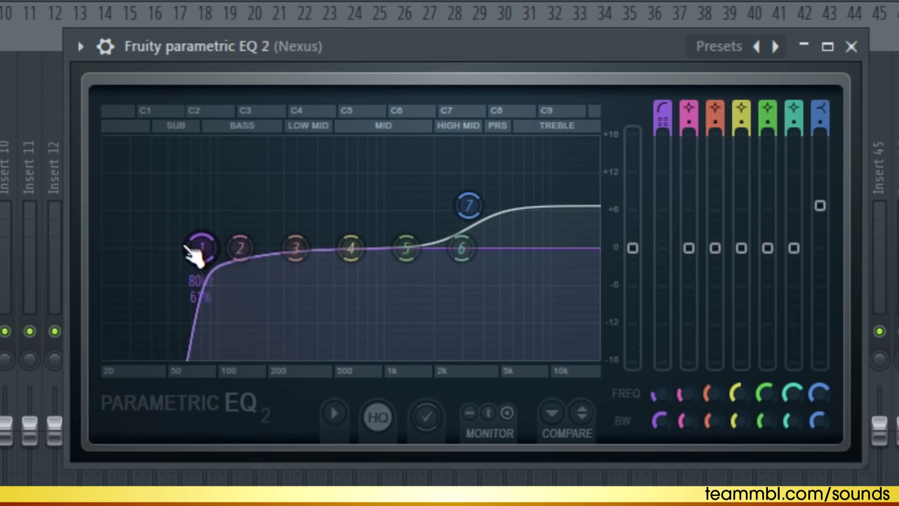
{"action": "left_click", "coordinate": [851, 46]}
{"action": "left_click_drag", "start_coordinate": [185, 79], "coordinate": [347, 52]}
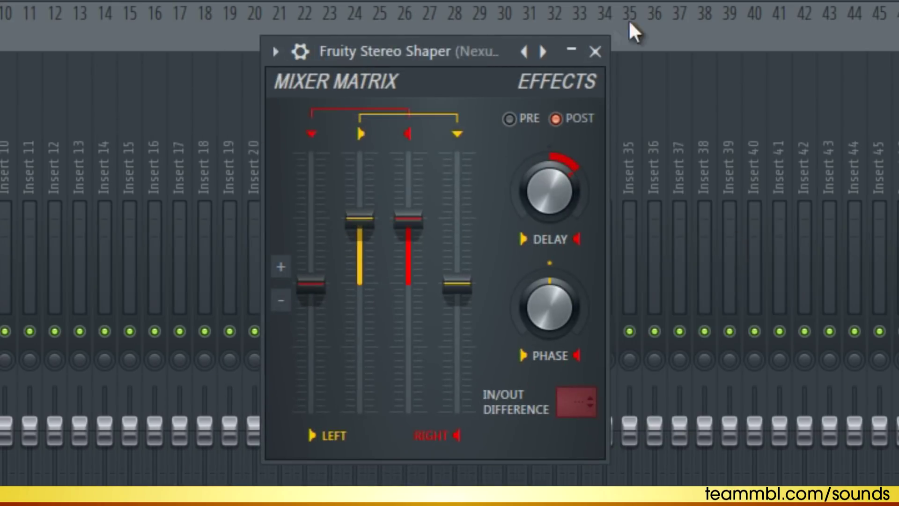
{"action": "left_click", "coordinate": [595, 51]}
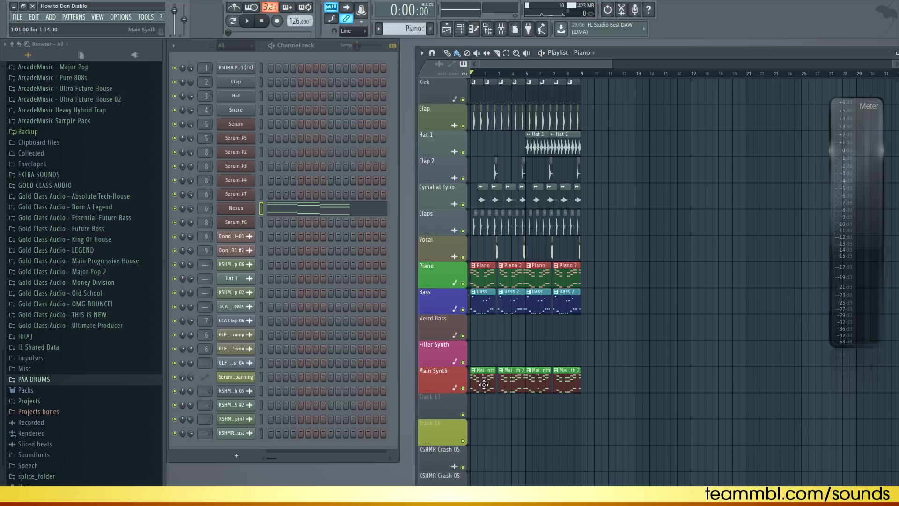
- Audition the song and the Serum #3 pattern, close the piano roll, and open Serum #3
{"action": "key", "text": "space"}
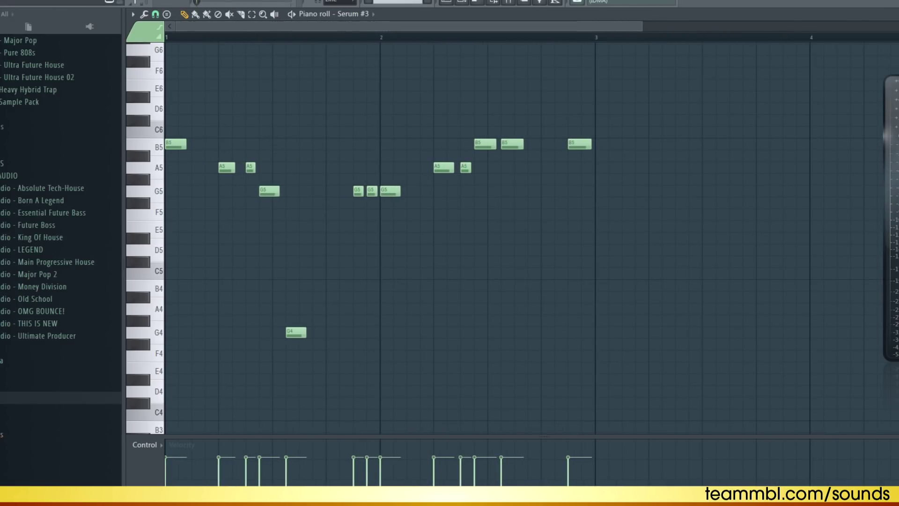
{"action": "key", "text": "space"}
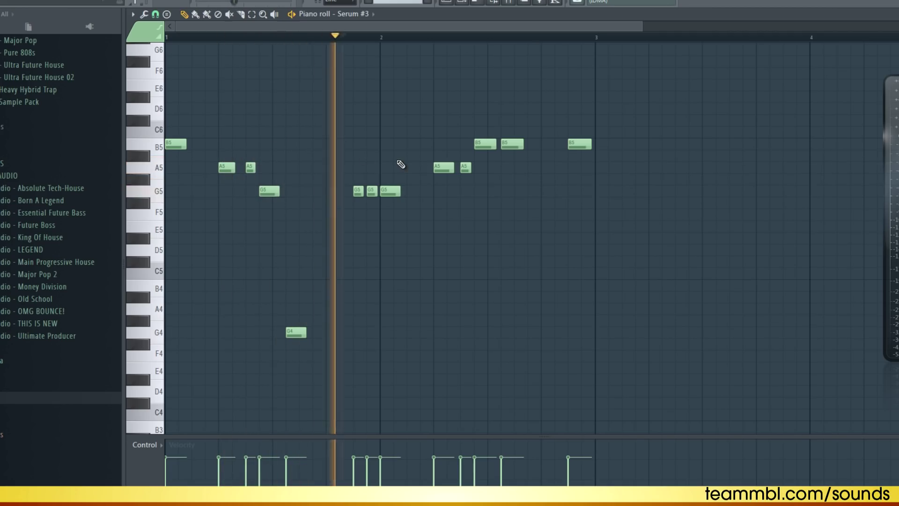
{"action": "key", "text": "space"}
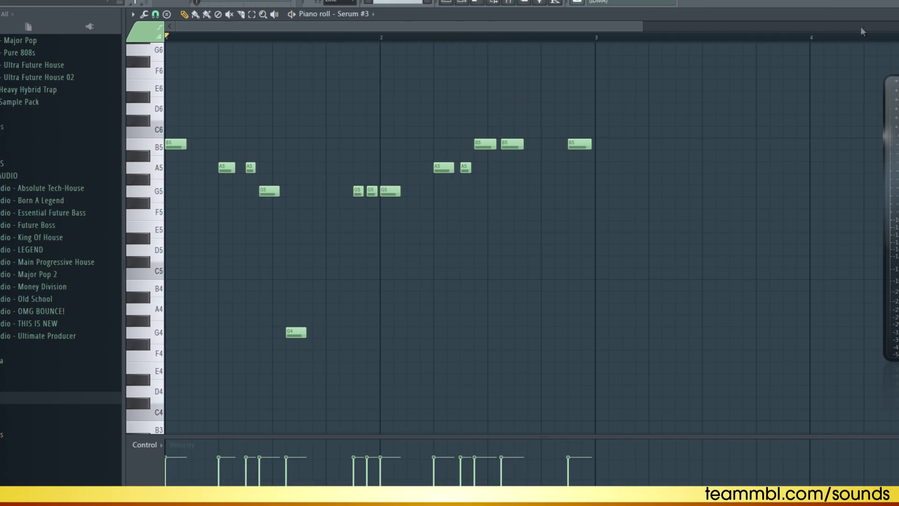
{"action": "key", "text": "F7"}
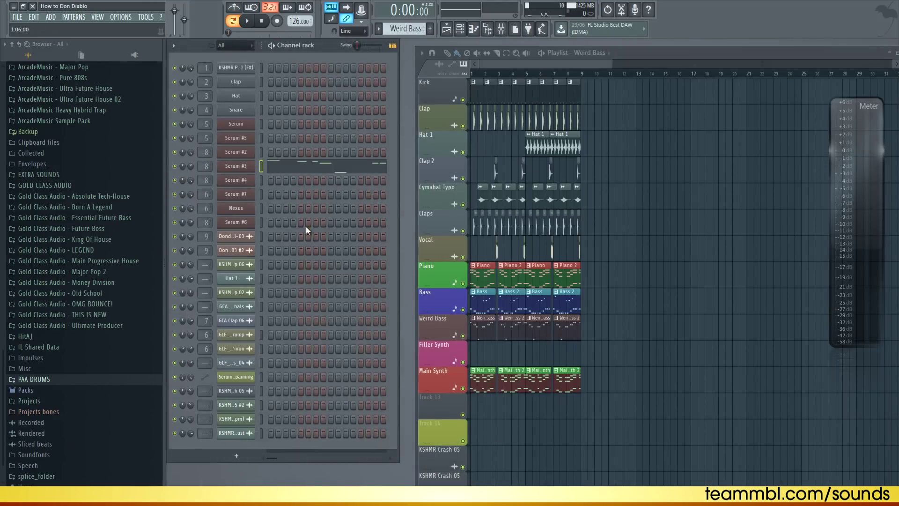
{"action": "left_click", "coordinate": [229, 385]}
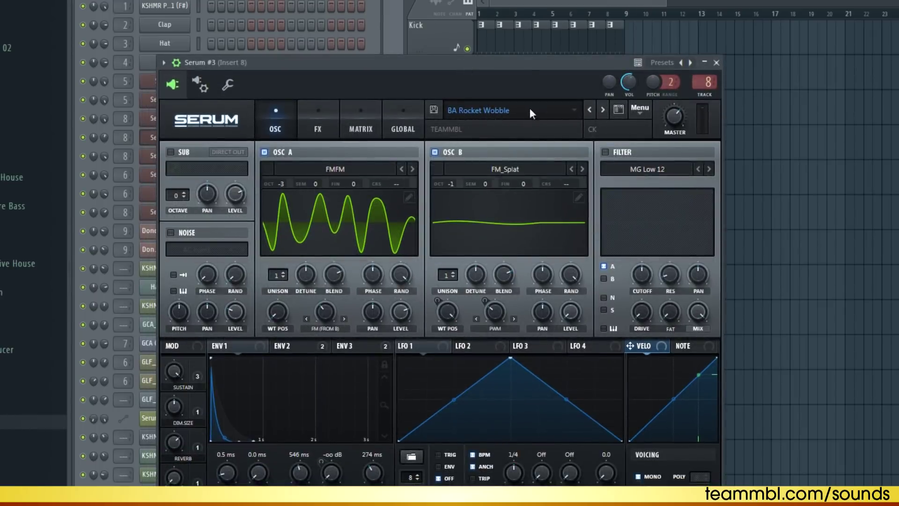
- Close Serum #3, then open and play the Serum #5 pattern in the piano roll
{"action": "key", "text": "Escape"}
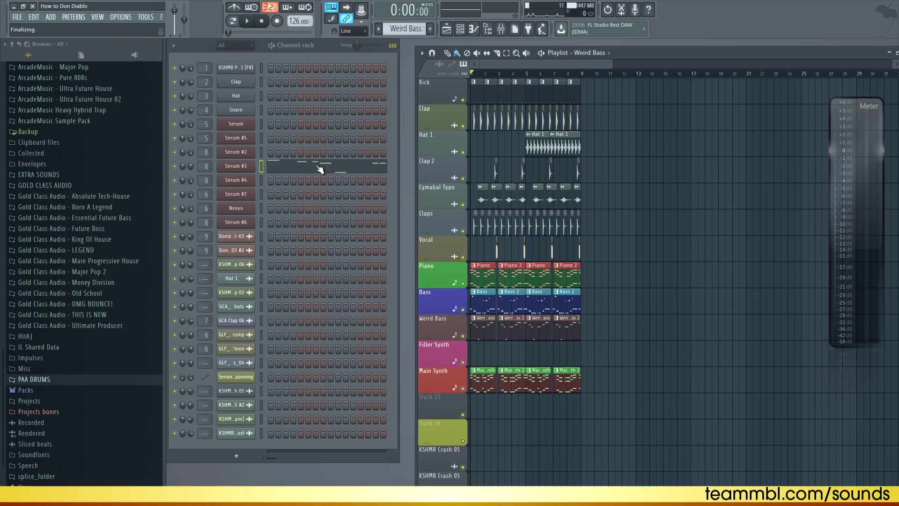
{"action": "left_click", "coordinate": [320, 168]}
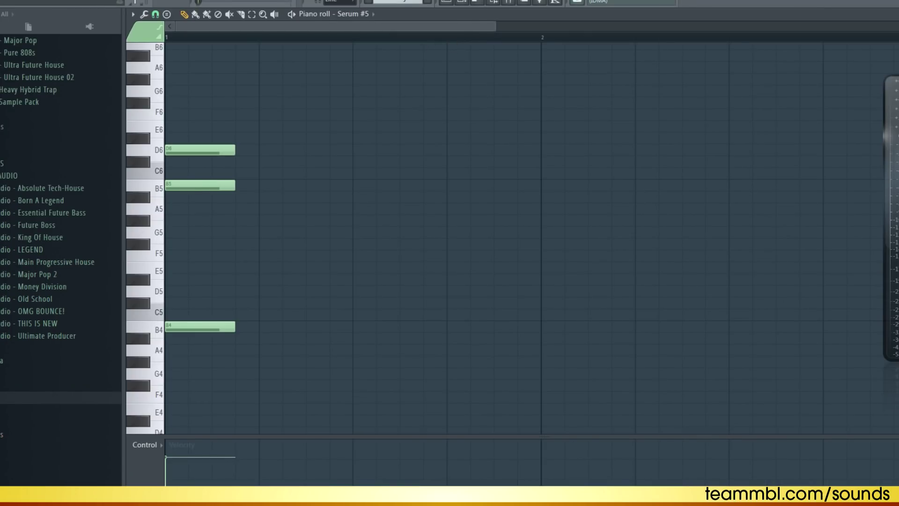
{"action": "key", "text": "space"}
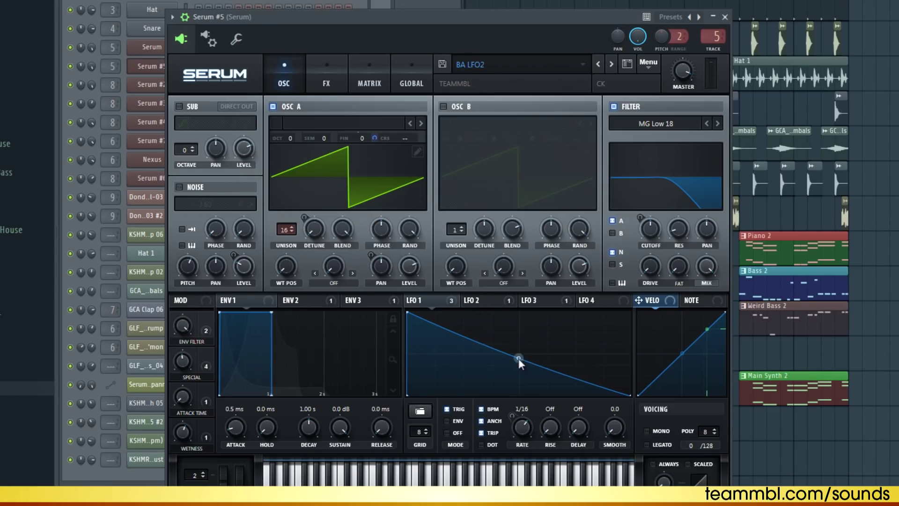
- Bend Serum #5's LFO 1 descending ramp into a curve, view its FX chain, then close it
{"action": "left_click_drag", "start_coordinate": [518, 358], "coordinate": [514, 356]}
{"action": "left_click", "coordinate": [327, 80]}
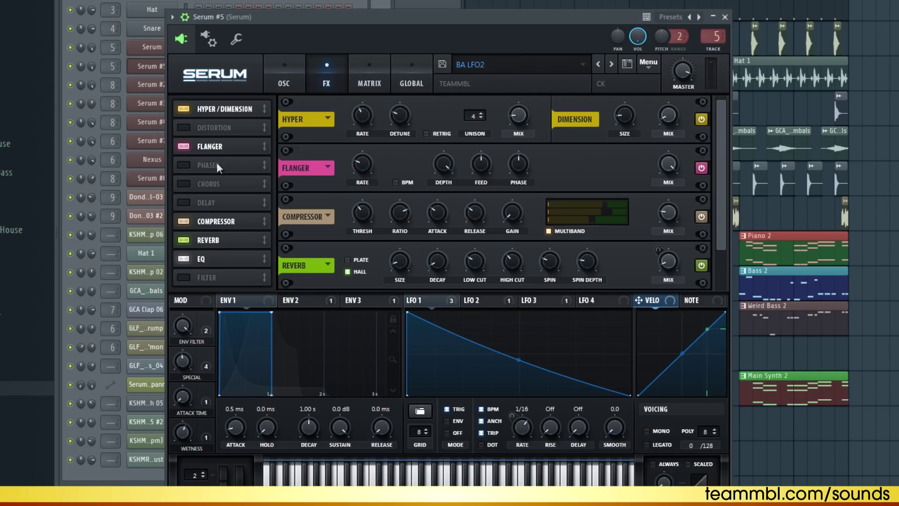
{"action": "left_click", "coordinate": [725, 16]}
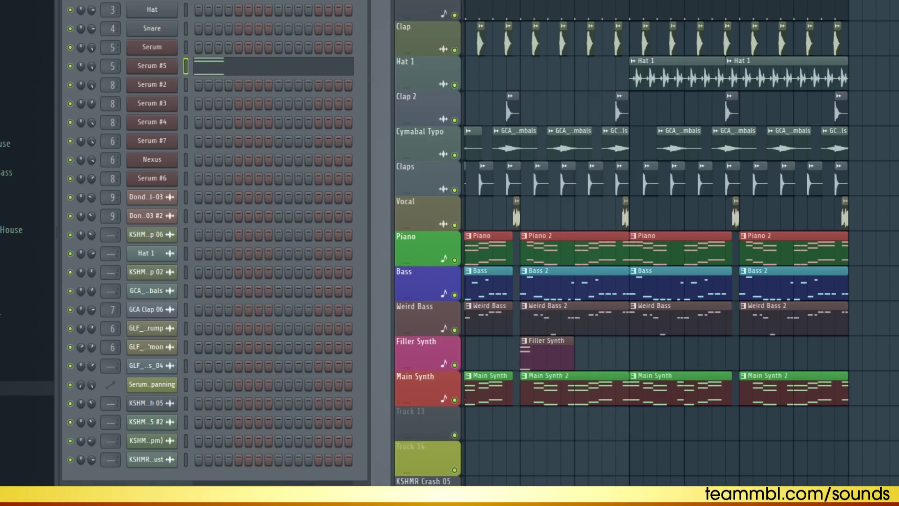
{"action": "scroll", "coordinate": [679, 234], "scroll_direction": "left", "scroll_amount": 2}
{"action": "key", "text": "space"}
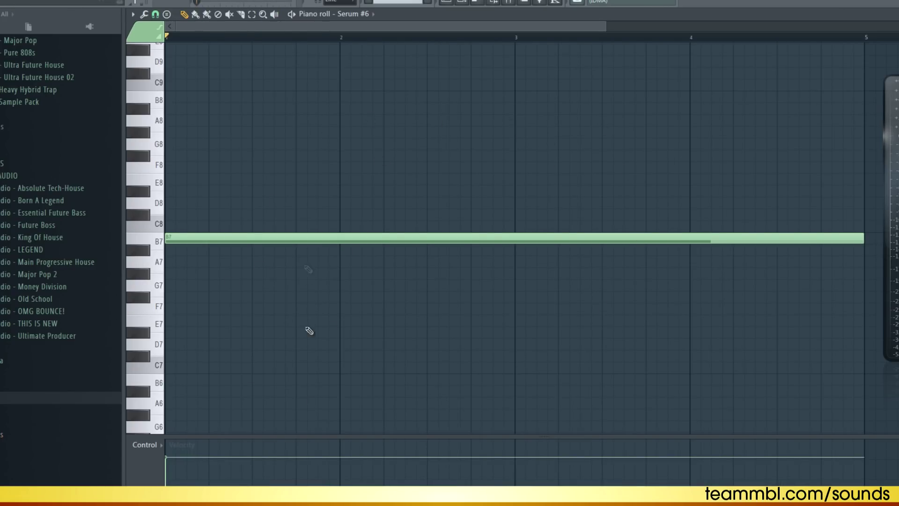
{"action": "key", "text": "space"}
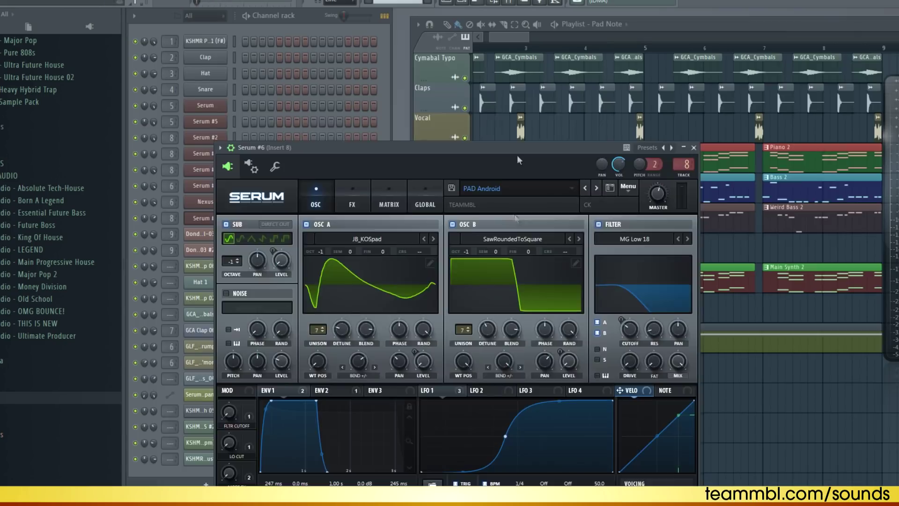
{"action": "left_click_drag", "start_coordinate": [503, 147], "coordinate": [506, 104]}
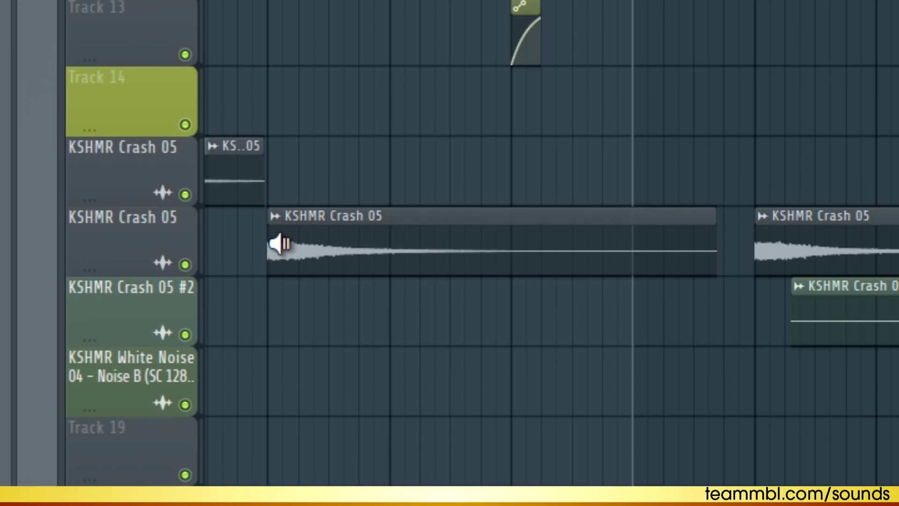
- Play the FX section and preview the KSHMR Crash 05 #2 and another crash clip solo
{"action": "key", "text": "space"}
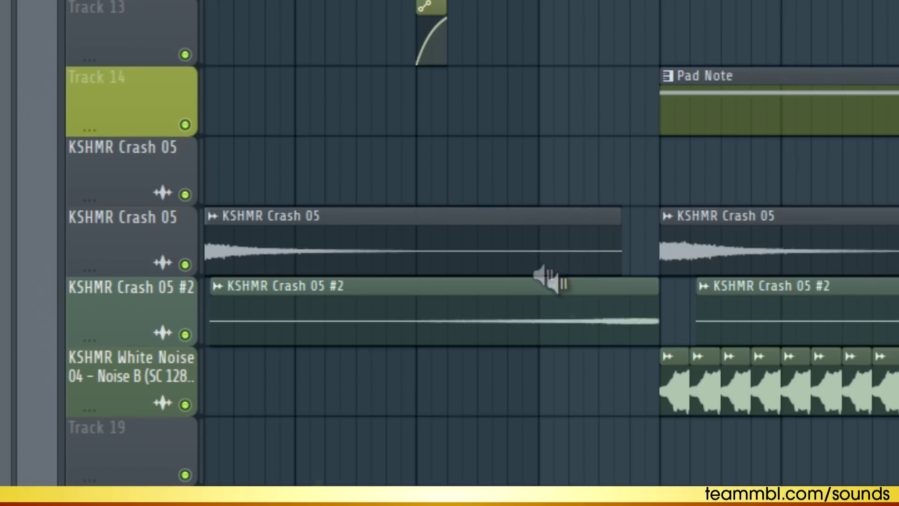
{"action": "right_click", "coordinate": [582, 316]}
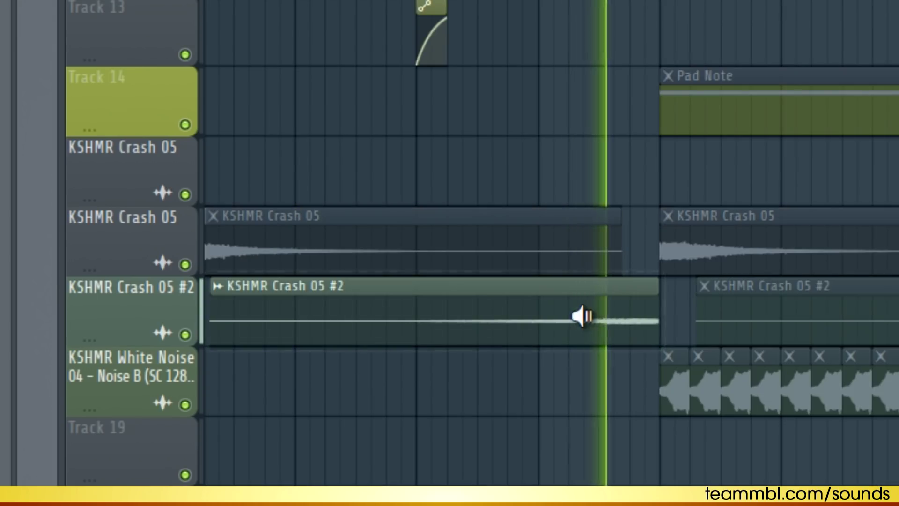
{"action": "right_click", "coordinate": [637, 390]}
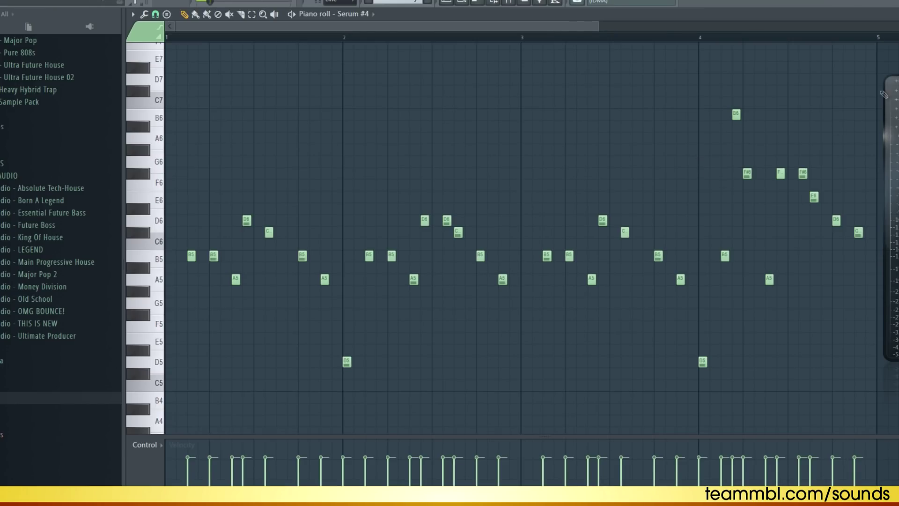
- Play back the four-bar Serum #4 melody centred on B5
{"action": "key", "text": "space"}
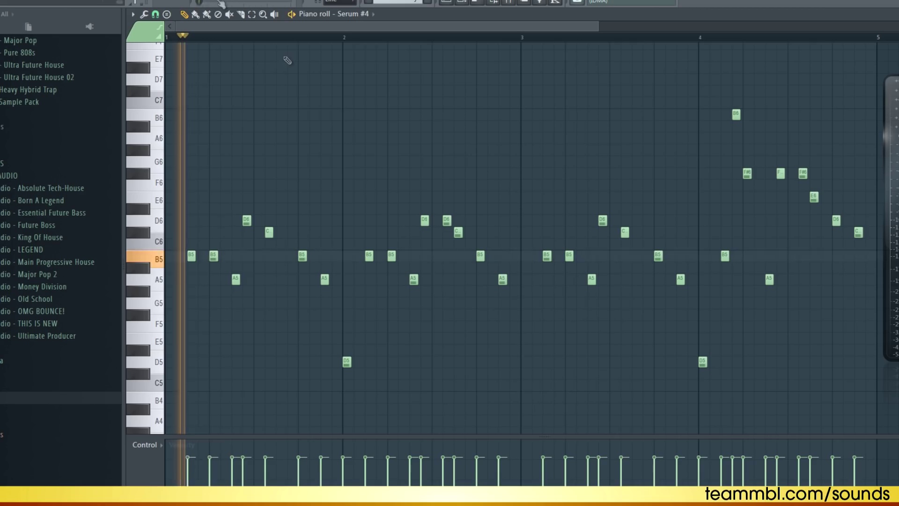